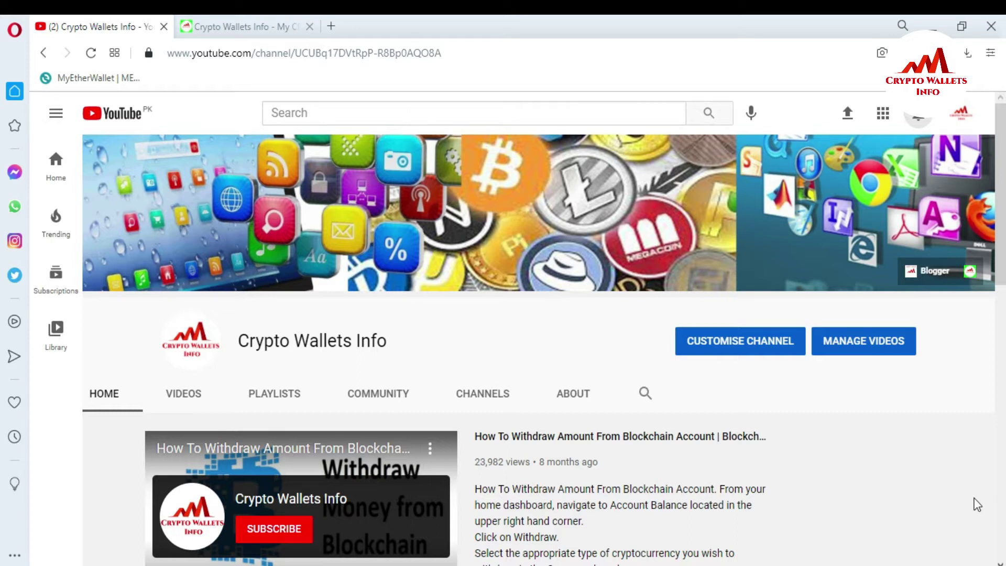
Step: Switch to the Crypto Wallets Info article on withdrawing money from Atomic Wallet
click(269, 21)
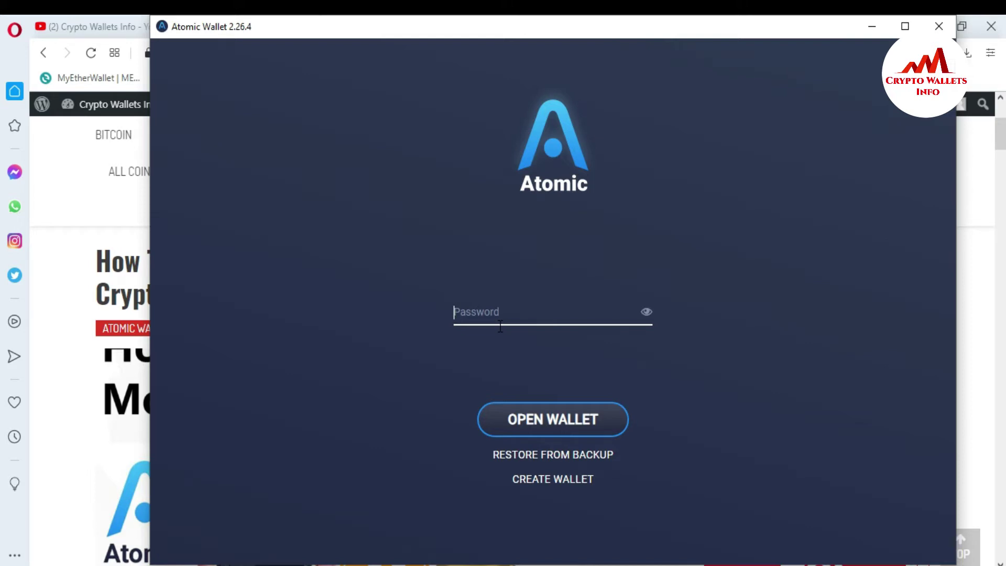
Step: Unlock Atomic Wallet with the wallet password
text(••••••••••)
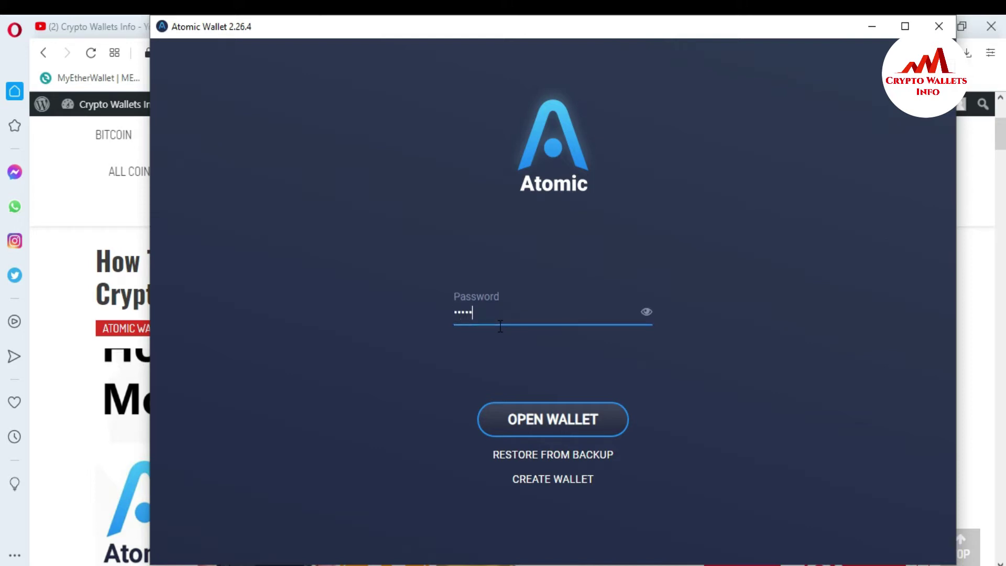
text(•••••)
click(561, 438)
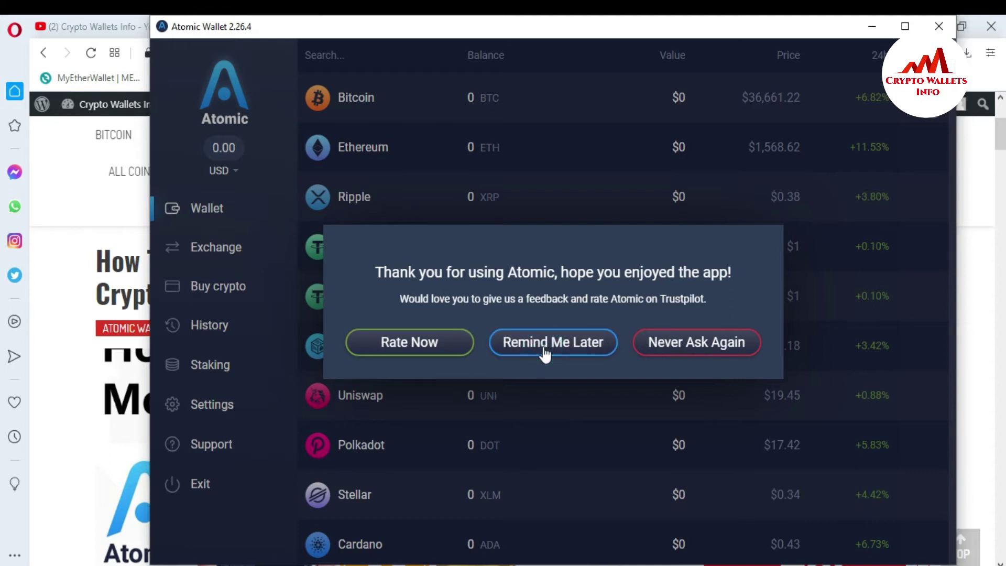
Step: Postpone the Trustpilot rating prompt and browse the zero-balance coin list
click(545, 354)
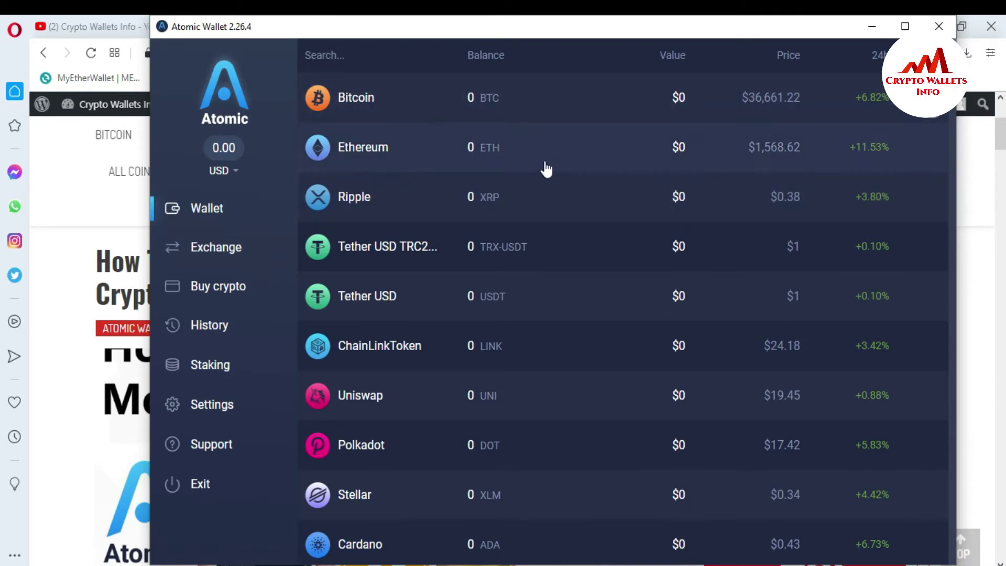
scroll(954, 135, down, 12)
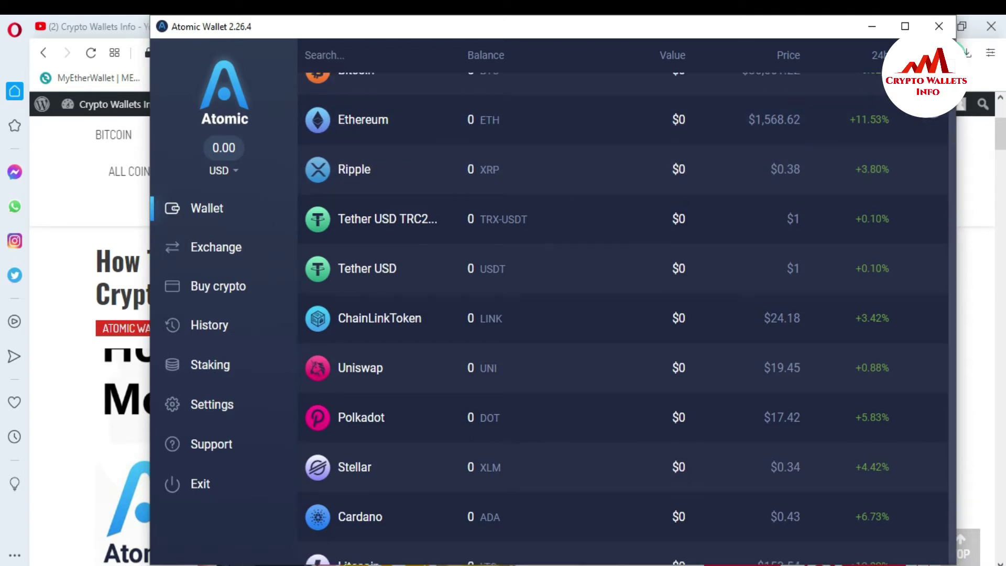
drag(955, 138, 950, 199)
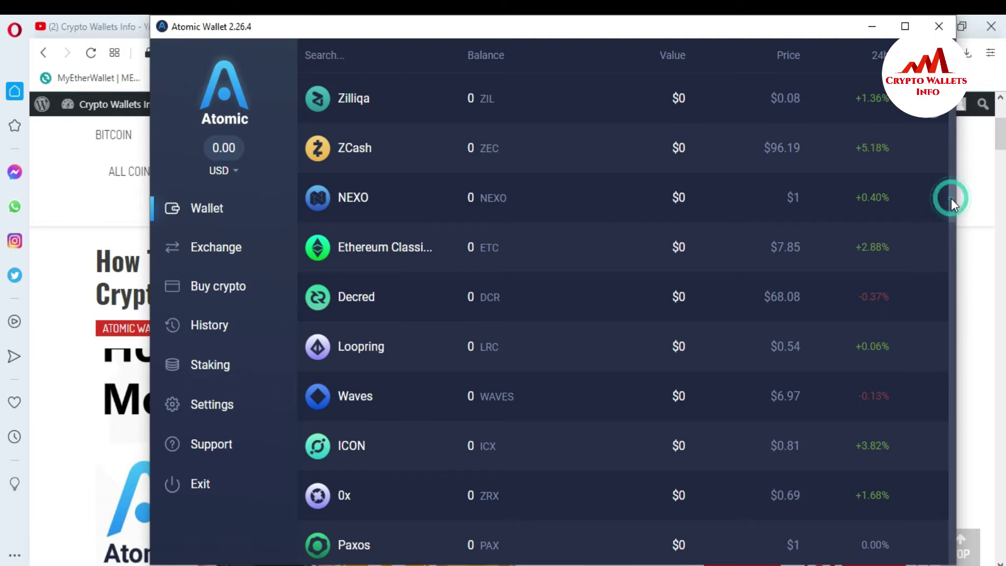
drag(951, 198, 960, 32)
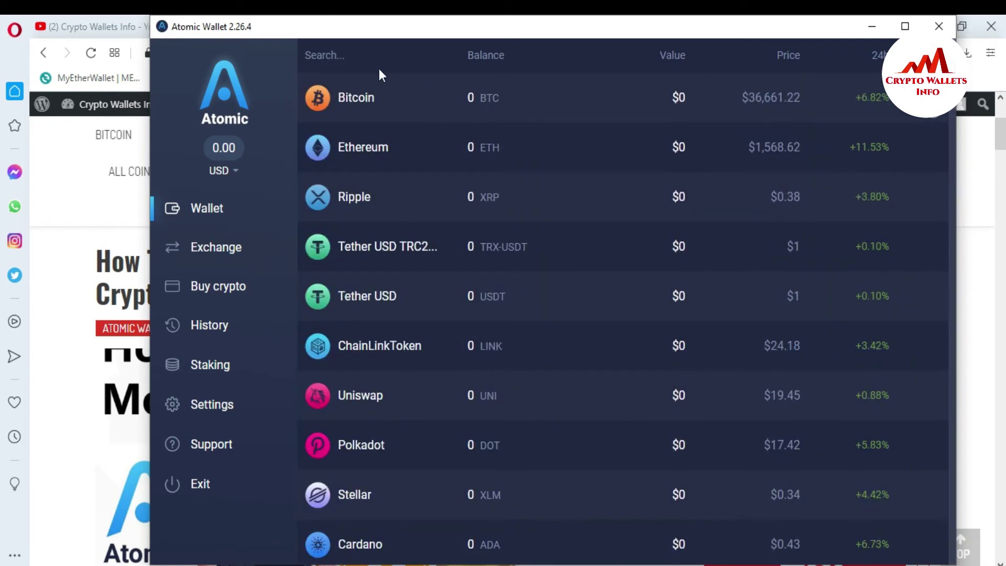
click(351, 61)
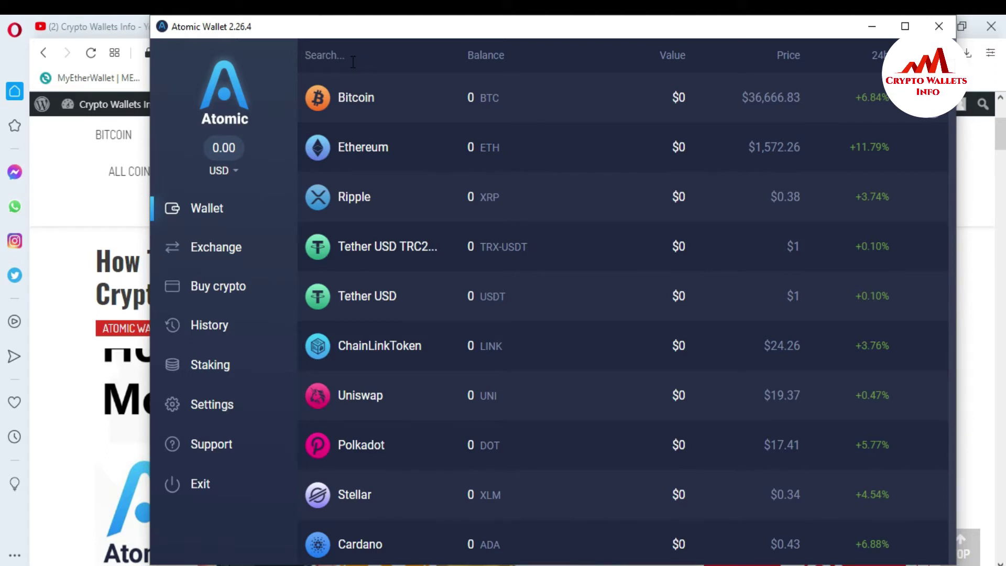
Step: Search the coin list for pux and, finding nothing, start adding a custom token
text(pu)
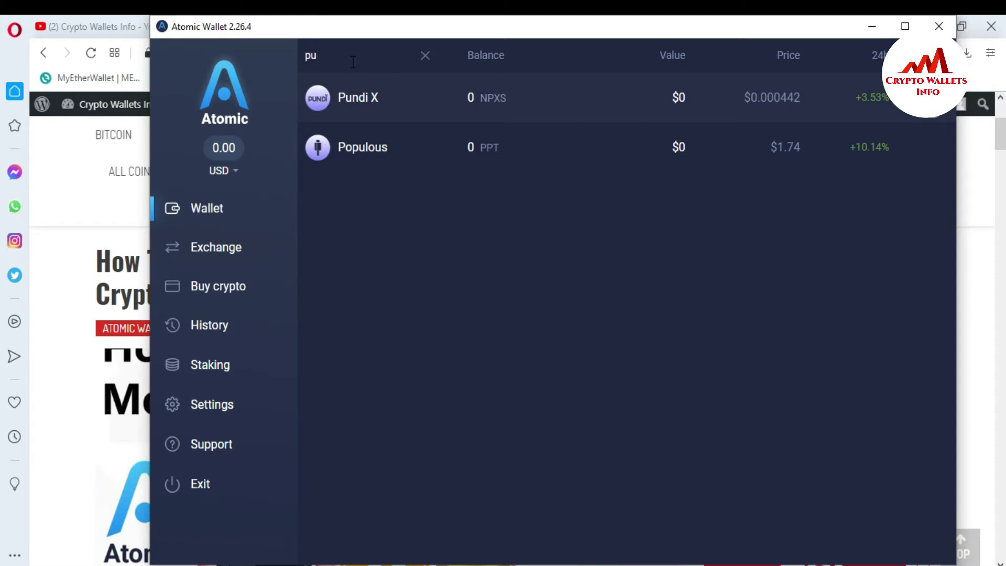
text(x)
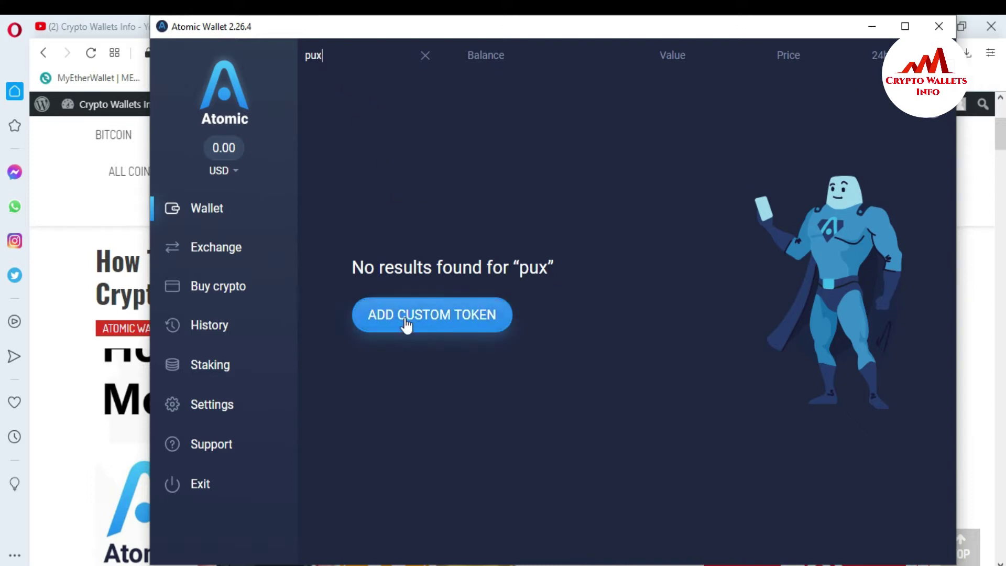
click(432, 317)
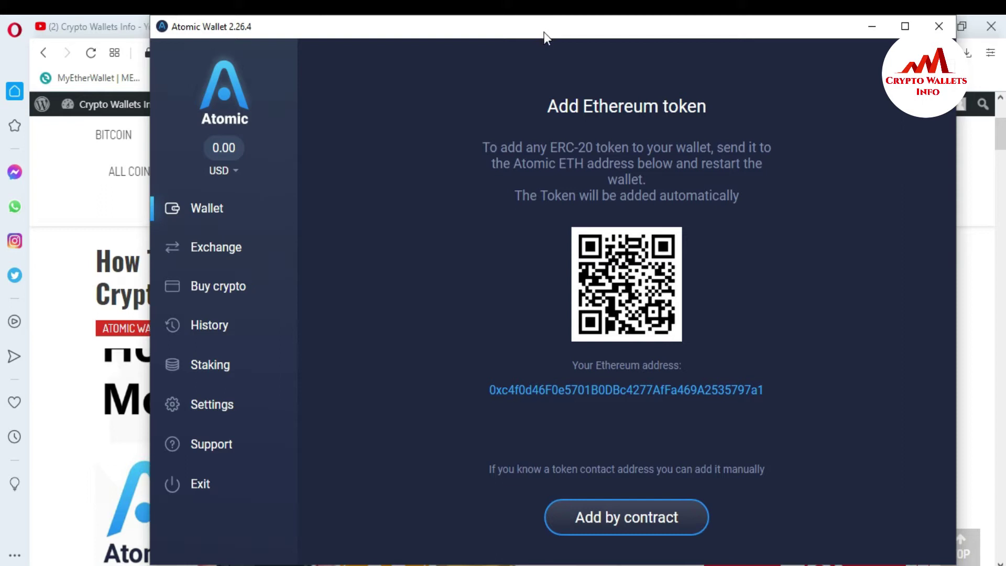
Step: Open coingecko.com in a new browser tab and search it for pux
drag(544, 33, 541, 74)
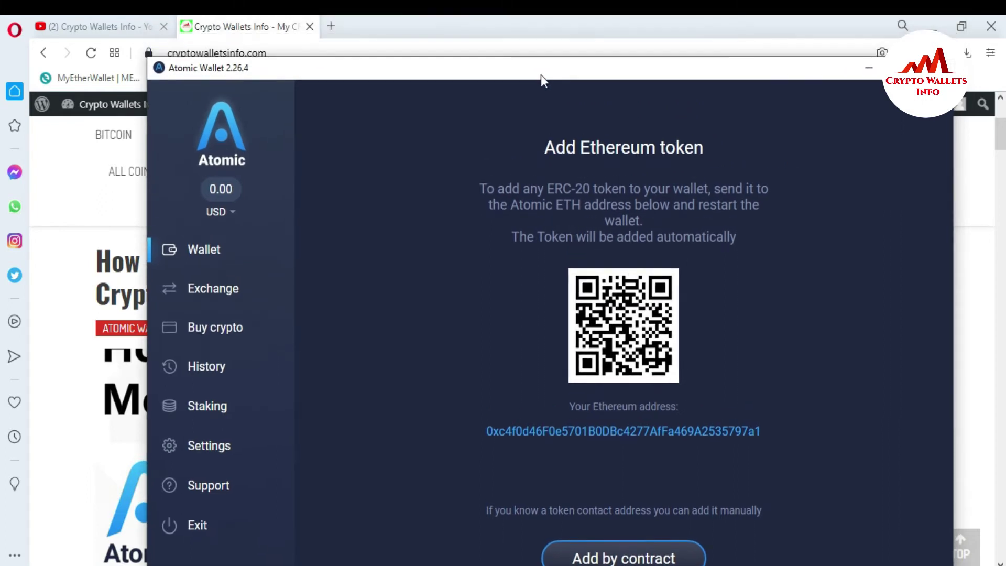
click(329, 27)
text(coi)
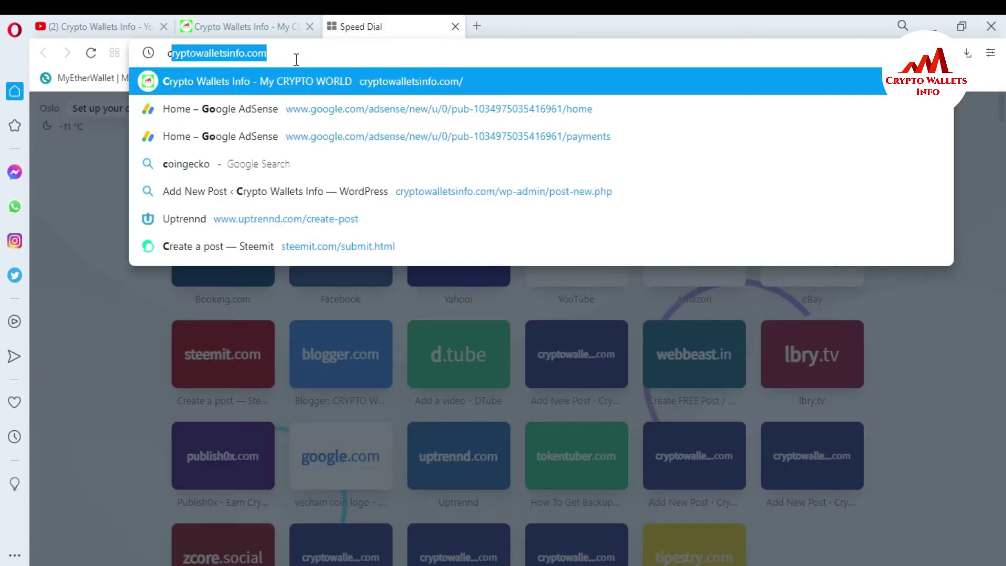
click(269, 107)
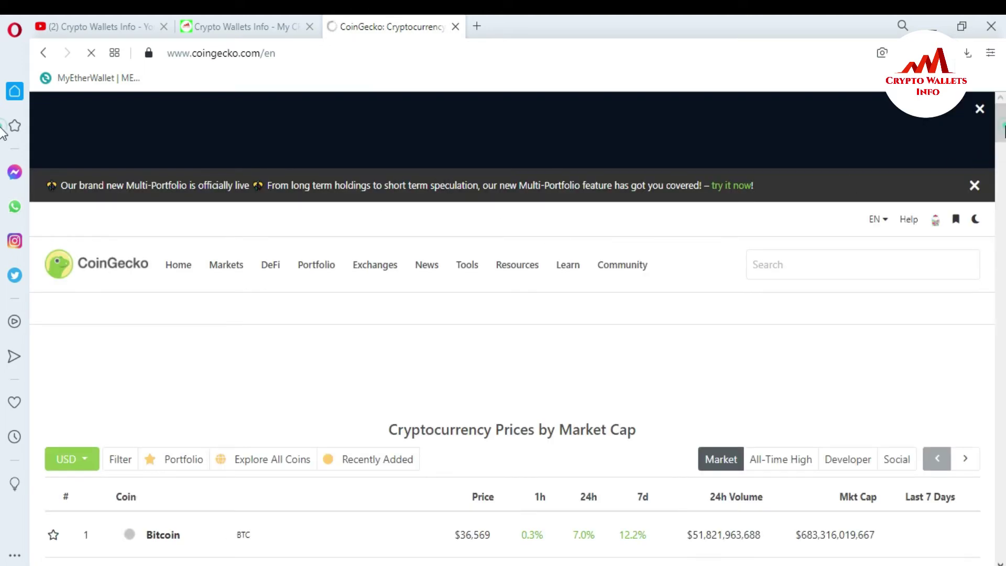
scroll(1, 154, down, 4)
scroll(2, 154, down, 1)
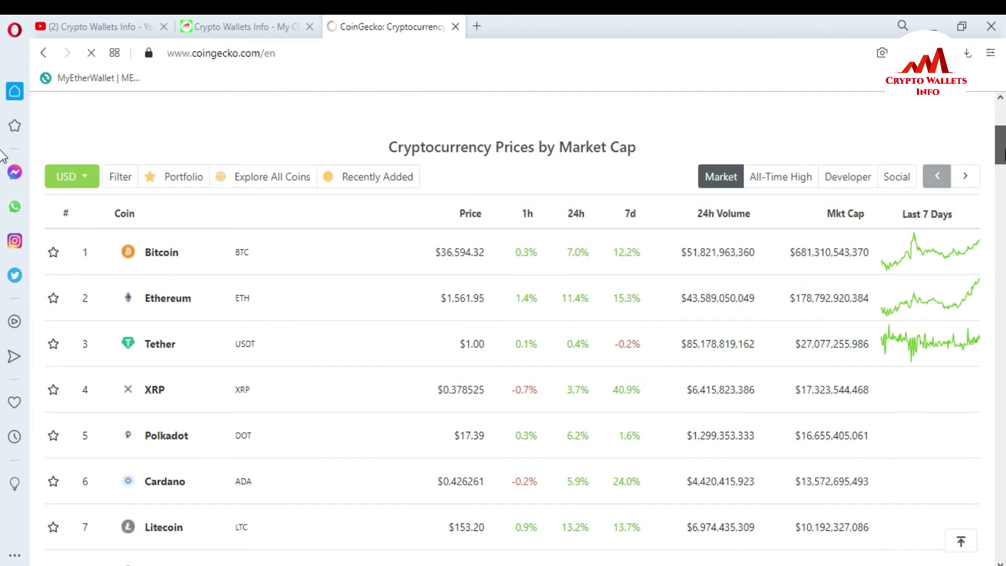
scroll(2, 153, down, 2)
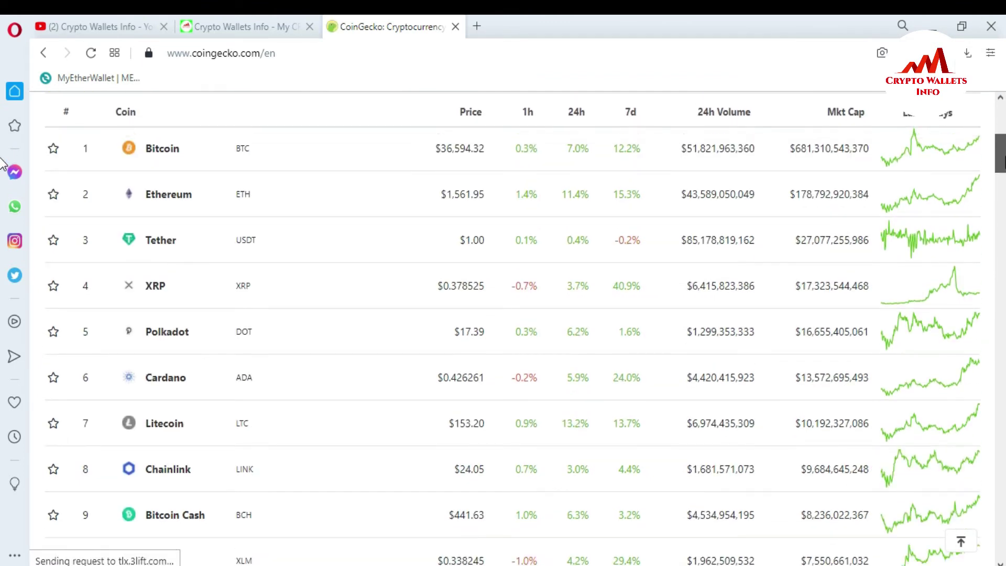
scroll(2, 147, up, 6)
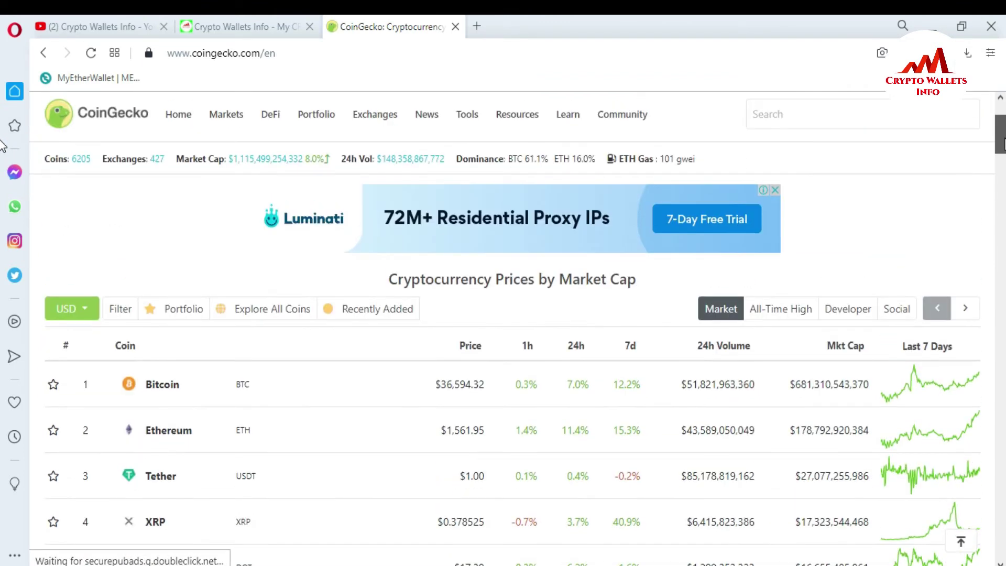
click(802, 167)
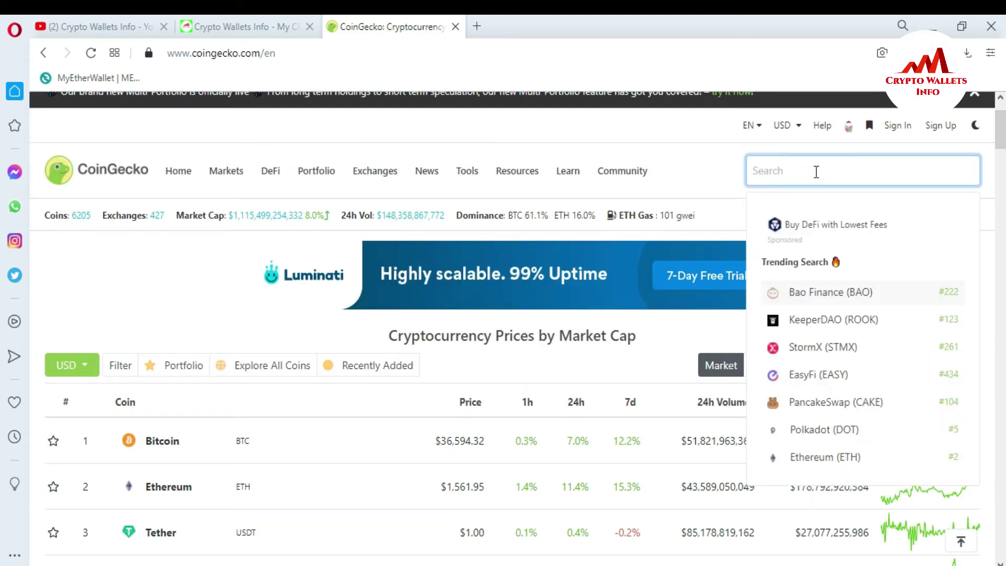
text(p)
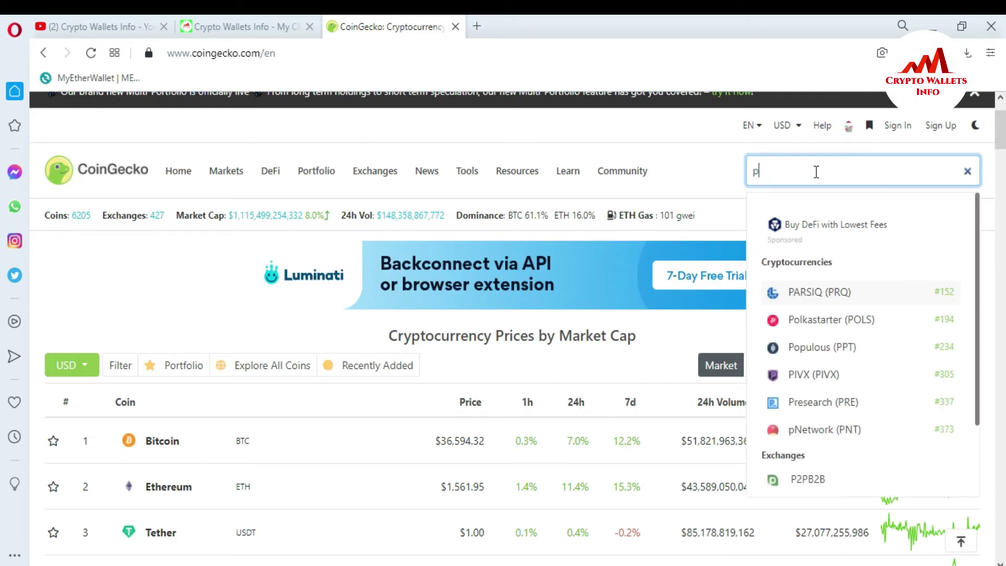
text(u)
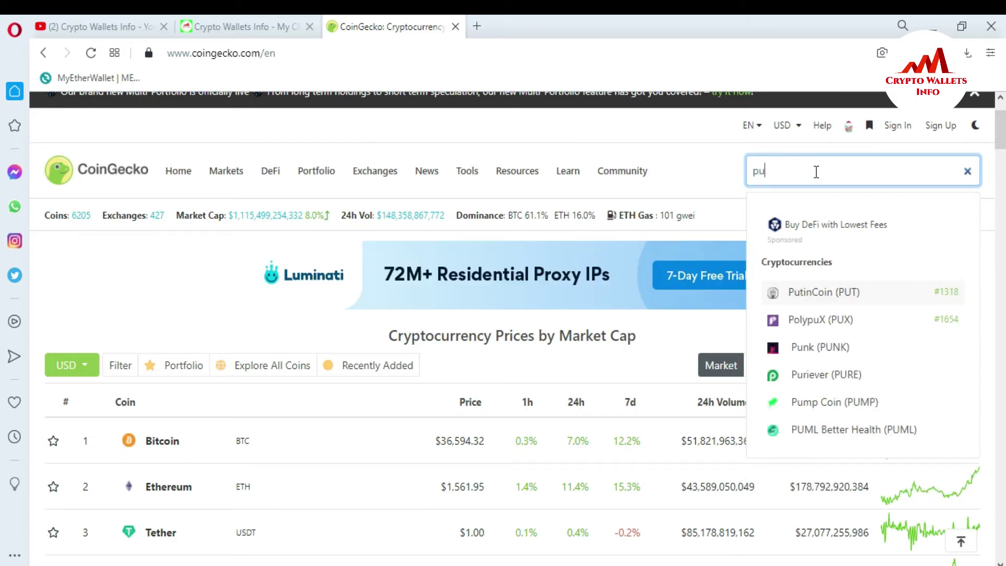
text(x)
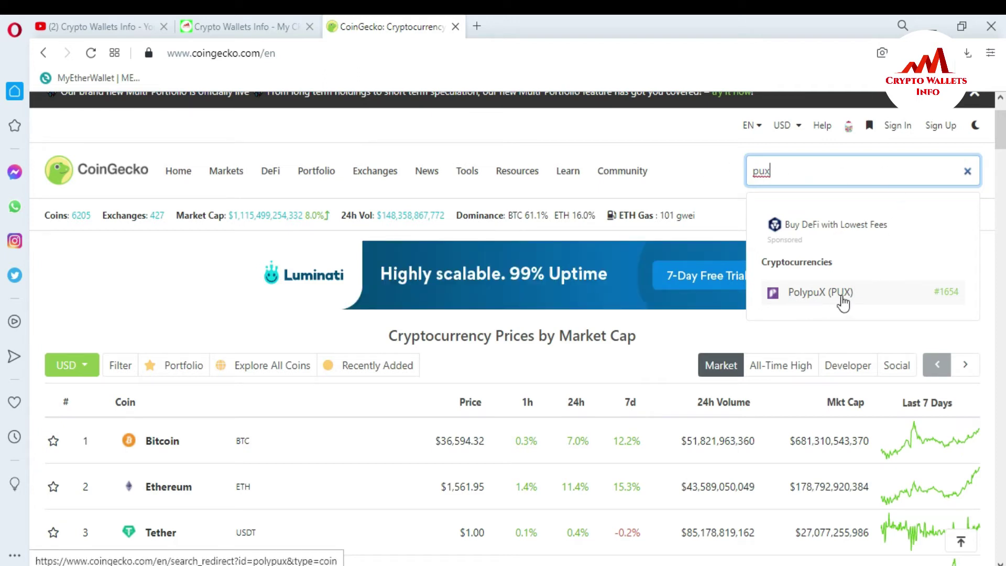
Step: Open the PolypuX (PUX) coin page, review its market data, and select the coin name
click(814, 295)
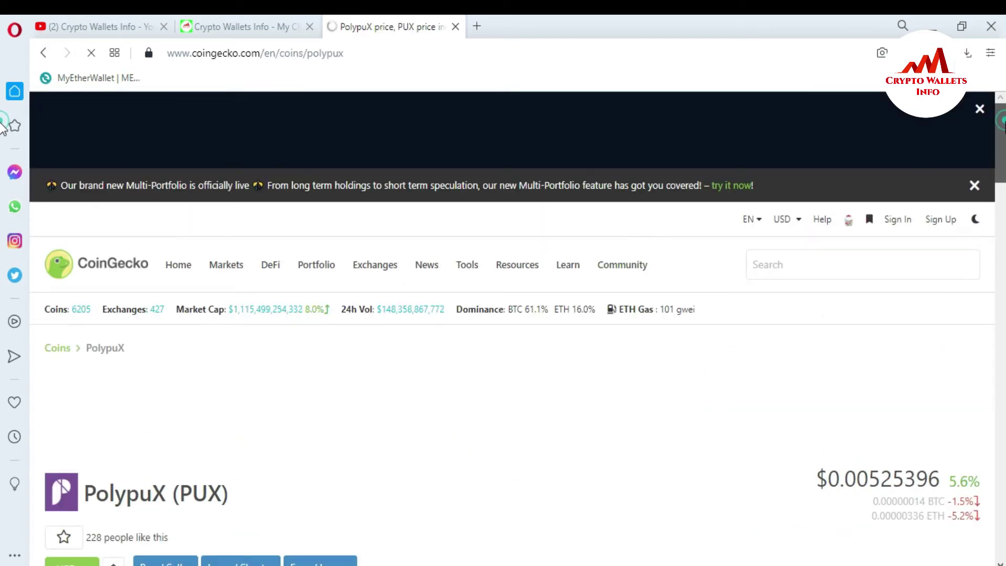
scroll(2, 157, down, 3)
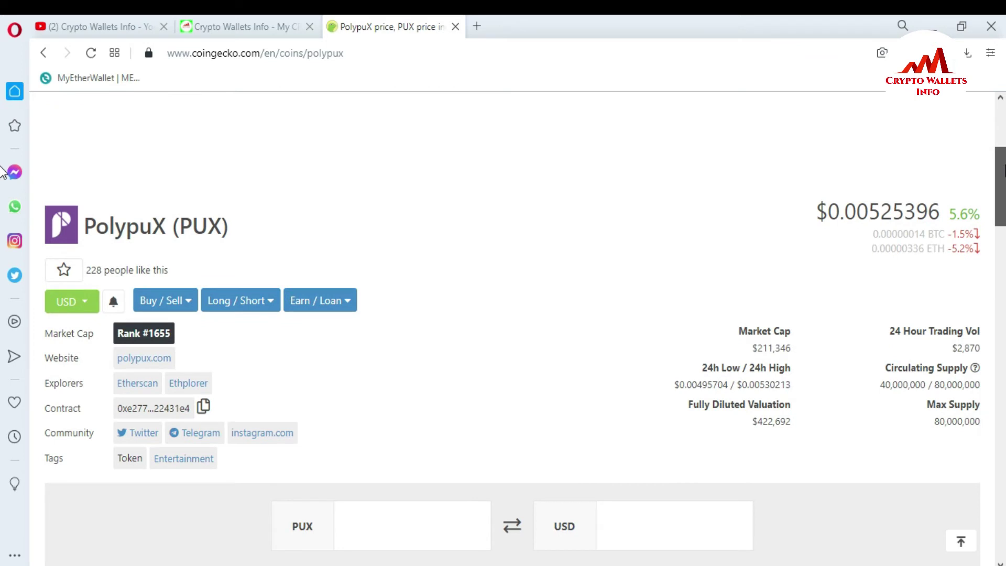
scroll(3, 173, down, 7)
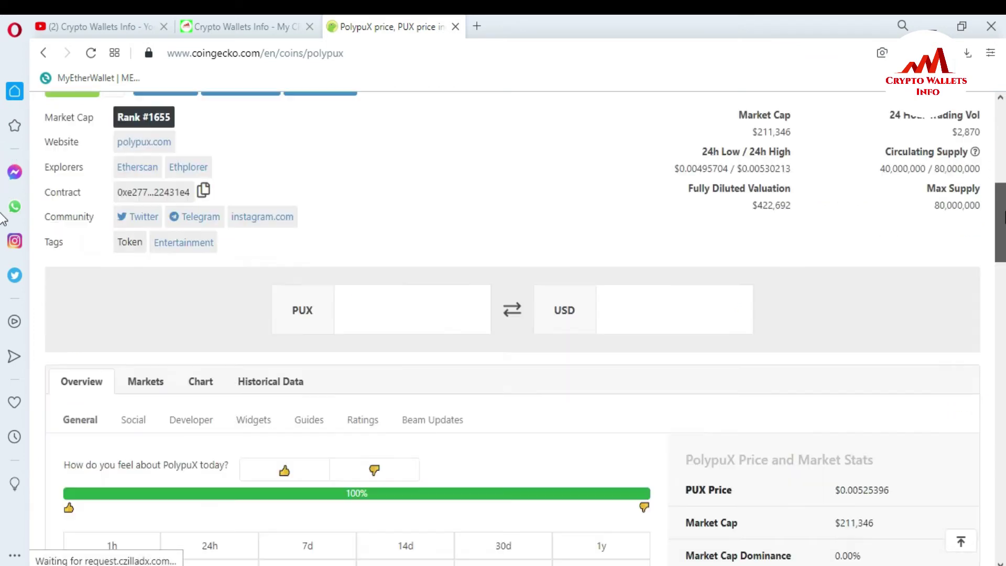
scroll(3, 260, down, 7)
scroll(2, 246, up, 7)
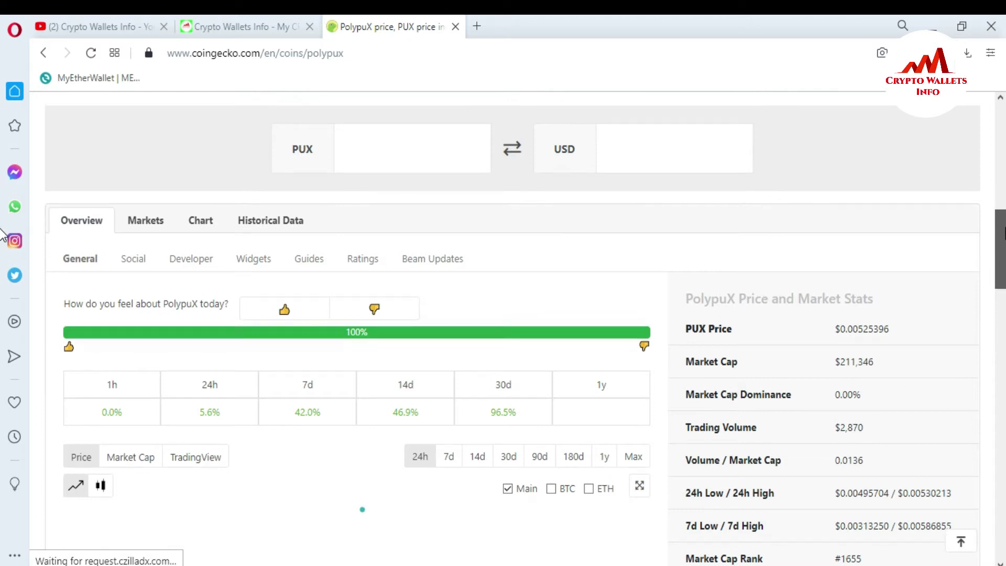
scroll(1, 235, up, 7)
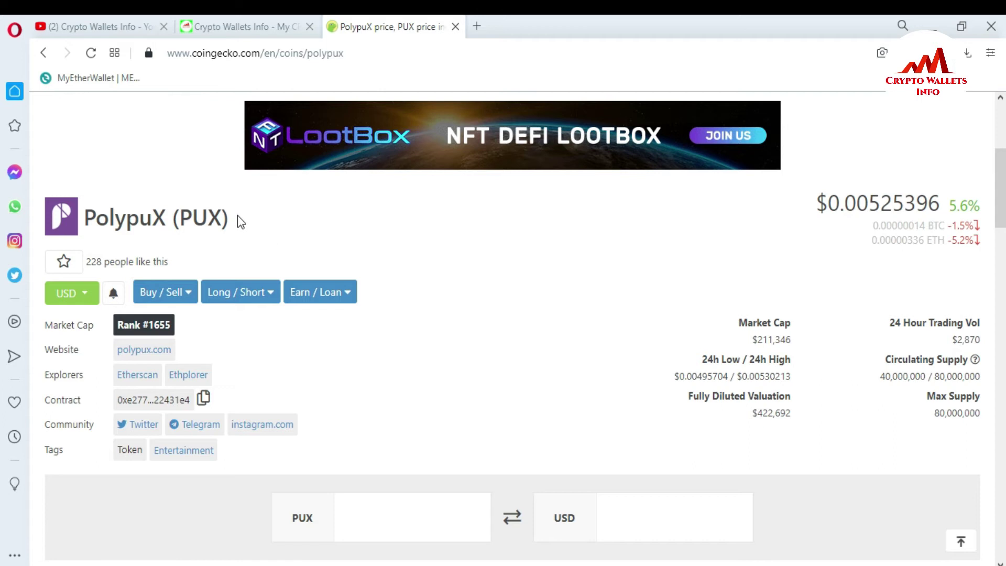
drag(240, 216, 83, 218)
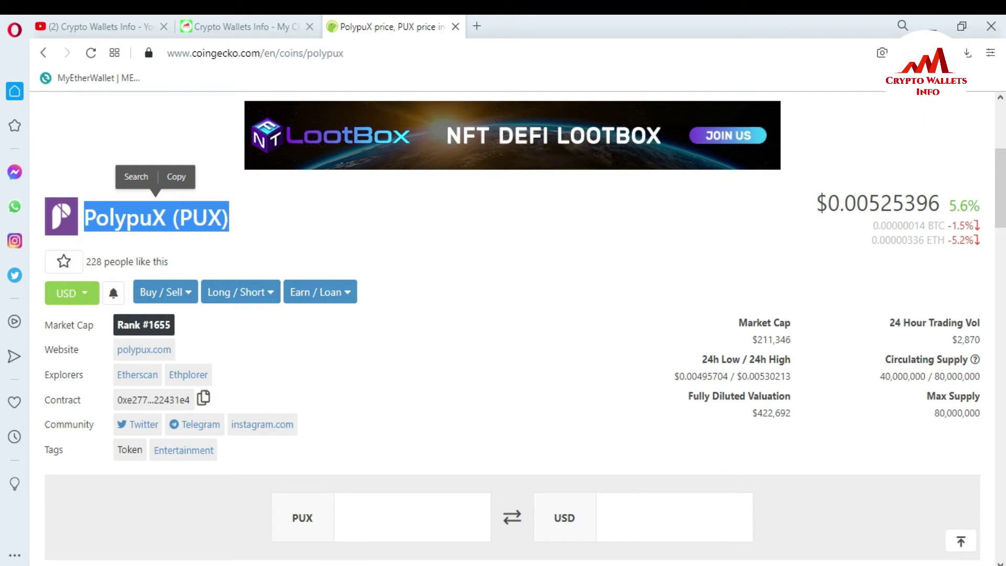
Step: Bring Atomic Wallet's Add Ethereum token page back in front and reposition the window
key(alt+Tab)
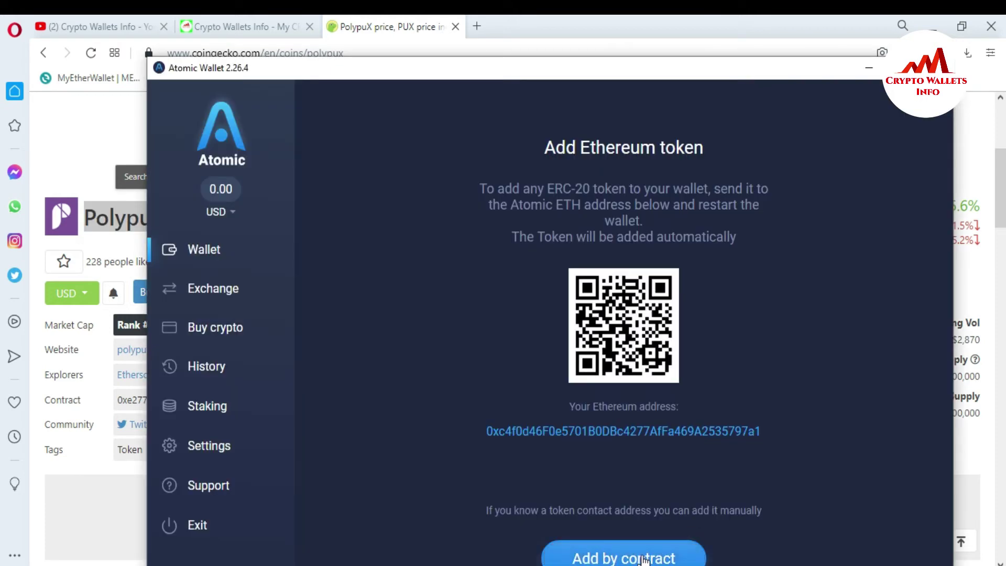
drag(509, 71, 497, 38)
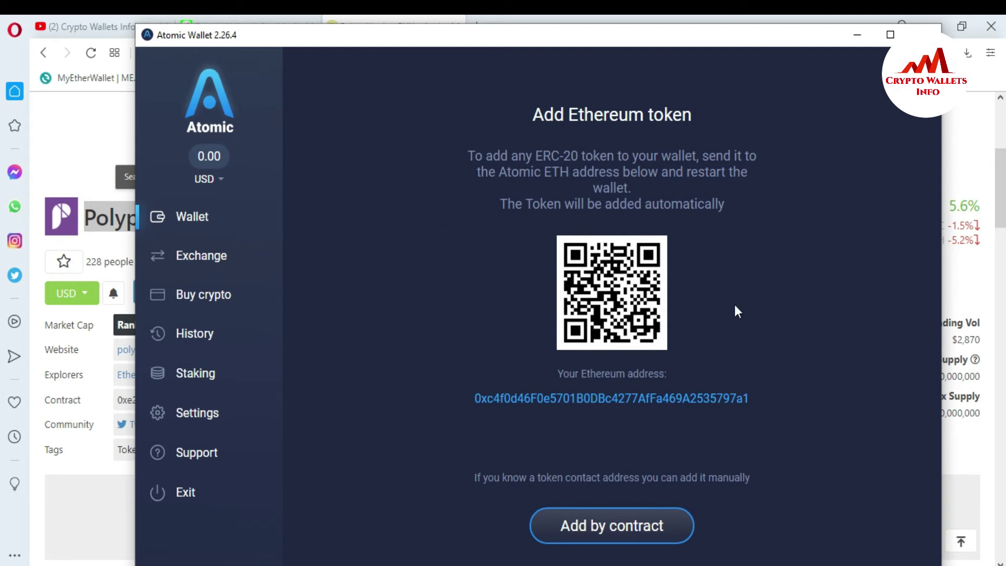
Step: Open the add-by-contract token form, then minimize Atomic Wallet to reveal CoinGecko
click(582, 524)
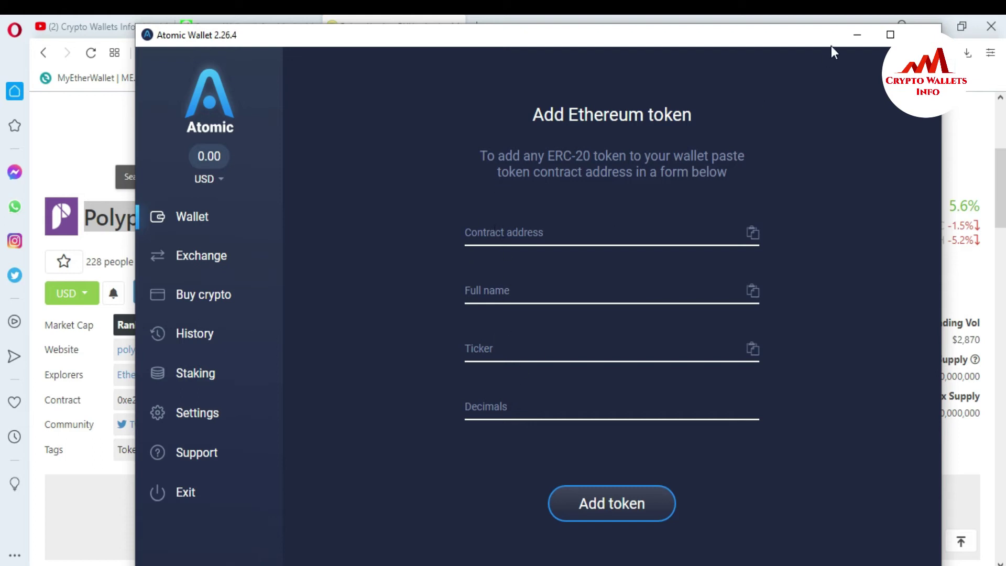
click(859, 36)
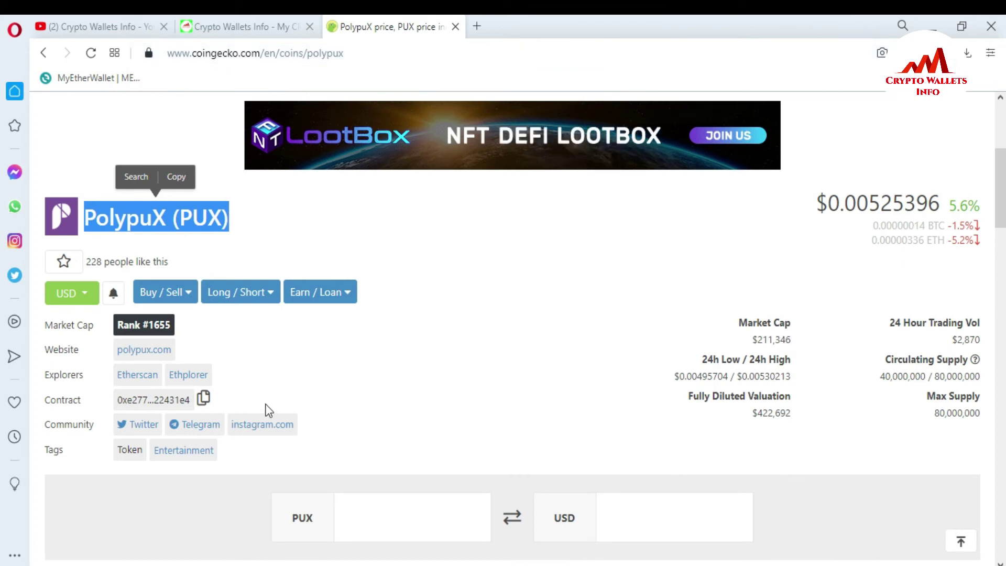
Step: Open PolypuX's Etherscan page, copy its contract address, and return to the wallet form
click(321, 218)
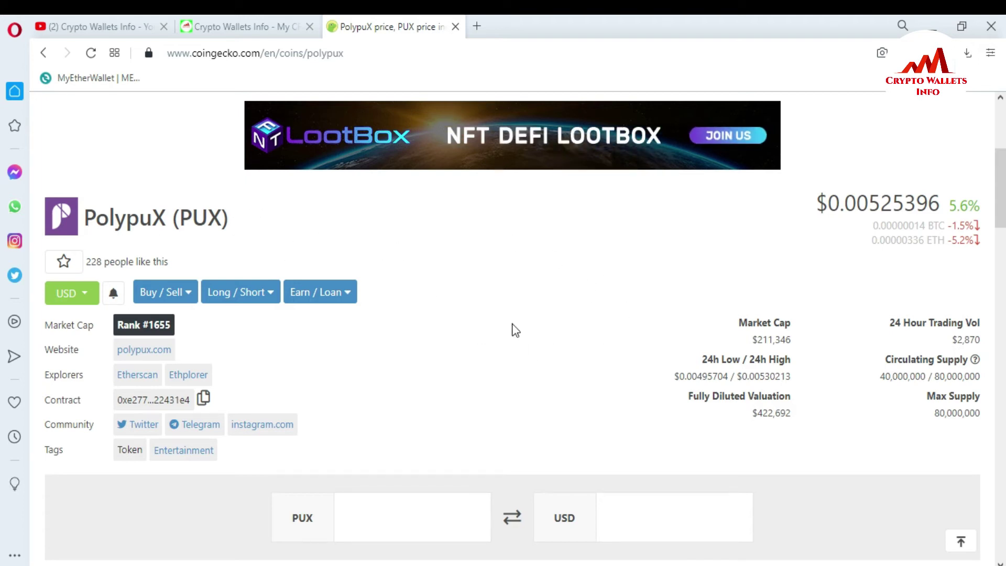
click(134, 375)
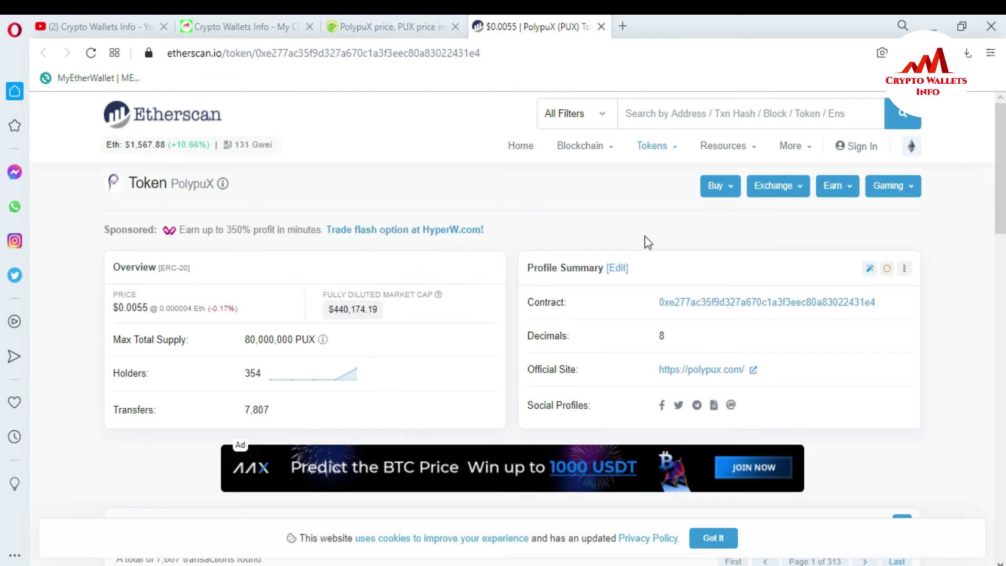
scroll(2, 157, down, 1)
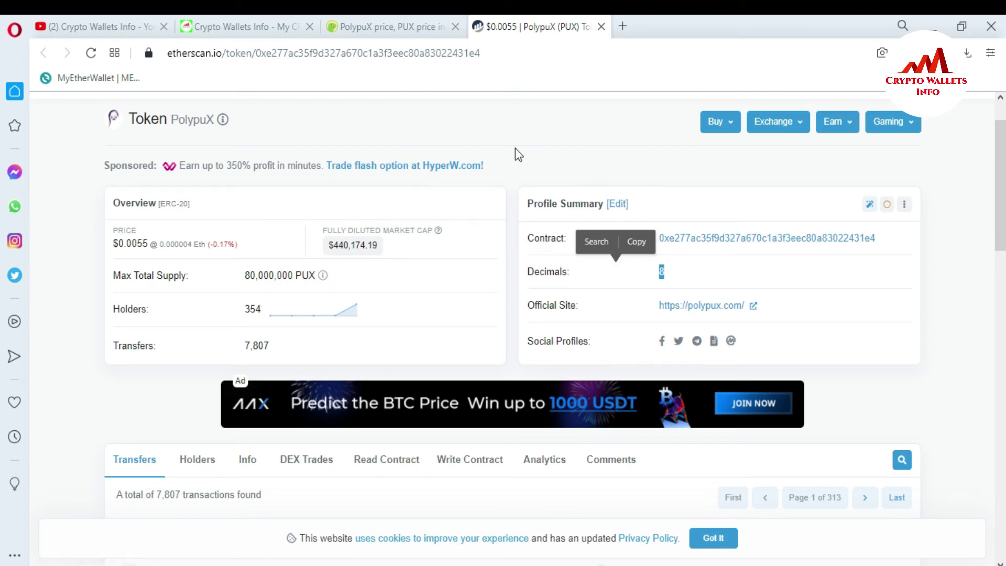
scroll(503, 330, up, 1)
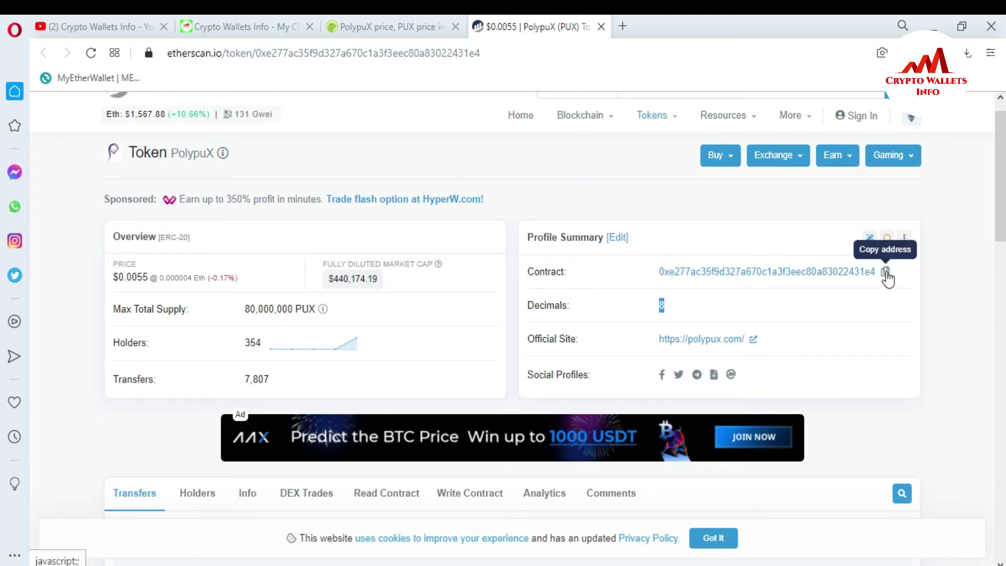
click(887, 279)
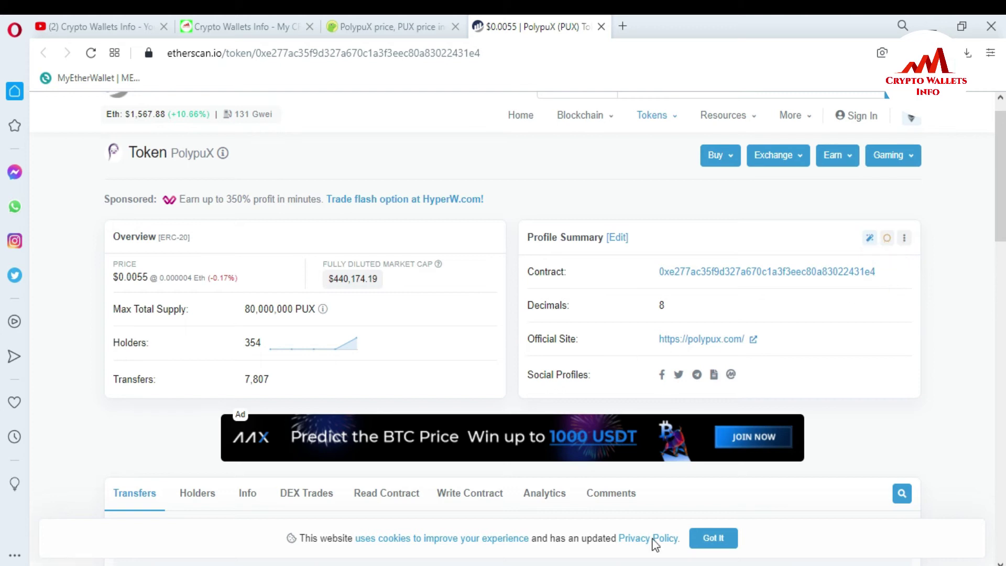
key(alt+Tab)
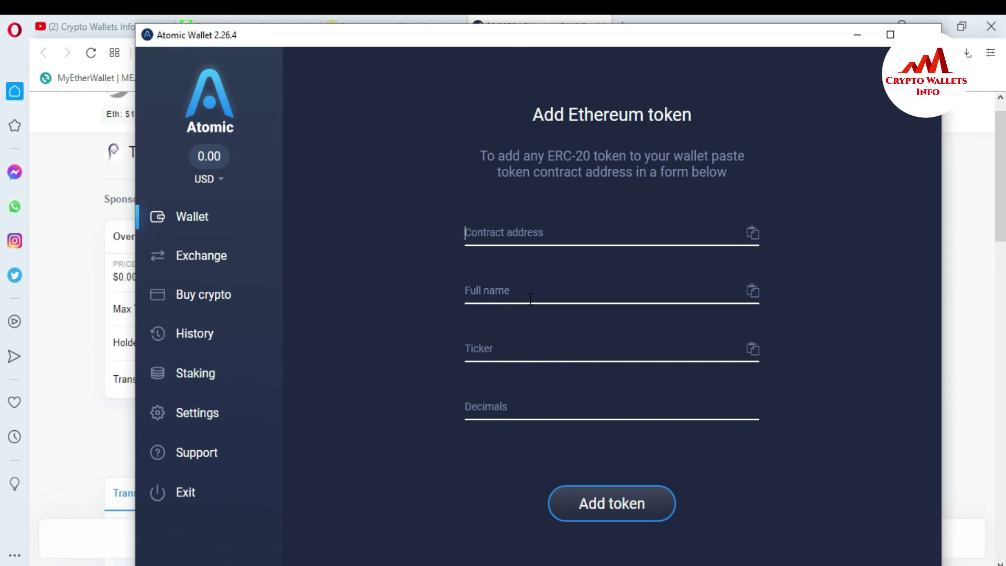
Step: Paste the PolypuX contract address and add the PUX token with 8 decimals
click(507, 240)
key(ctrl+v)
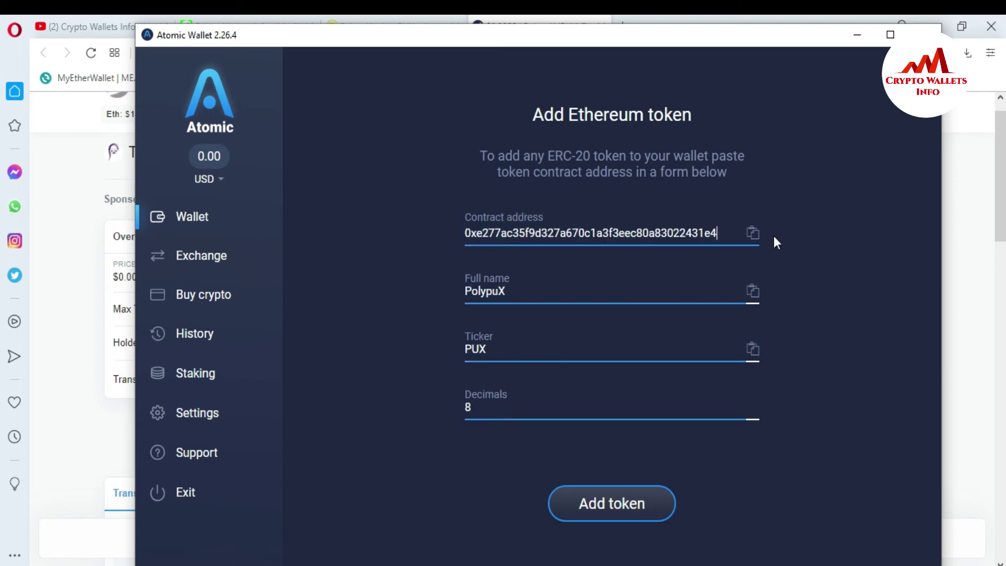
click(791, 267)
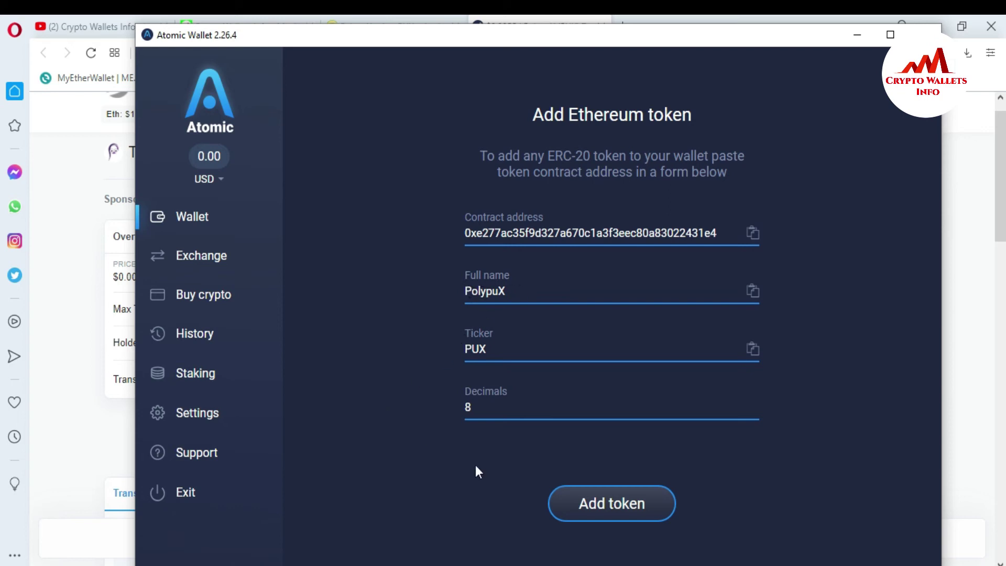
click(632, 514)
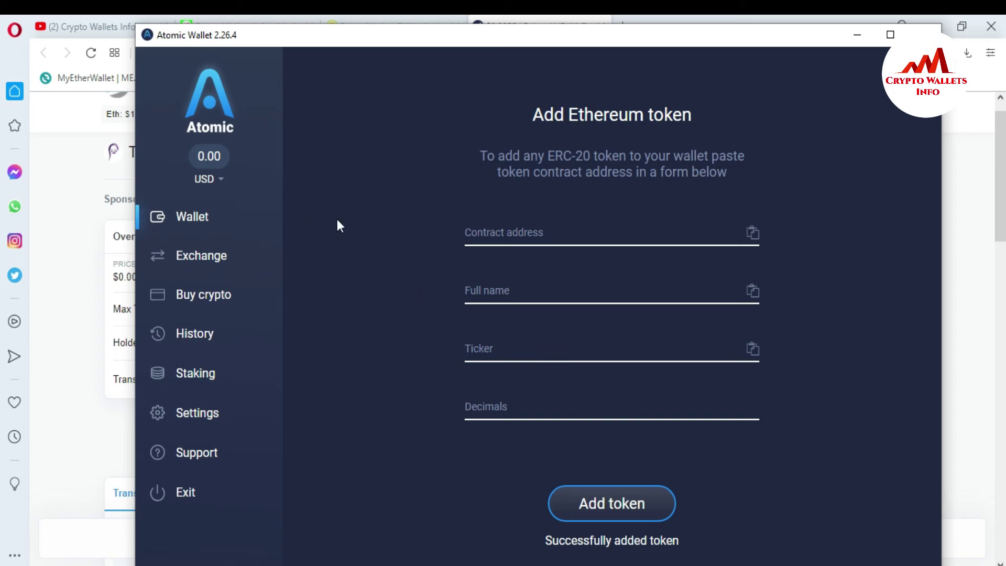
Step: Check that PolypuX now appears at 0 PUX in the coin list, then minimize Atomic Wallet
click(201, 226)
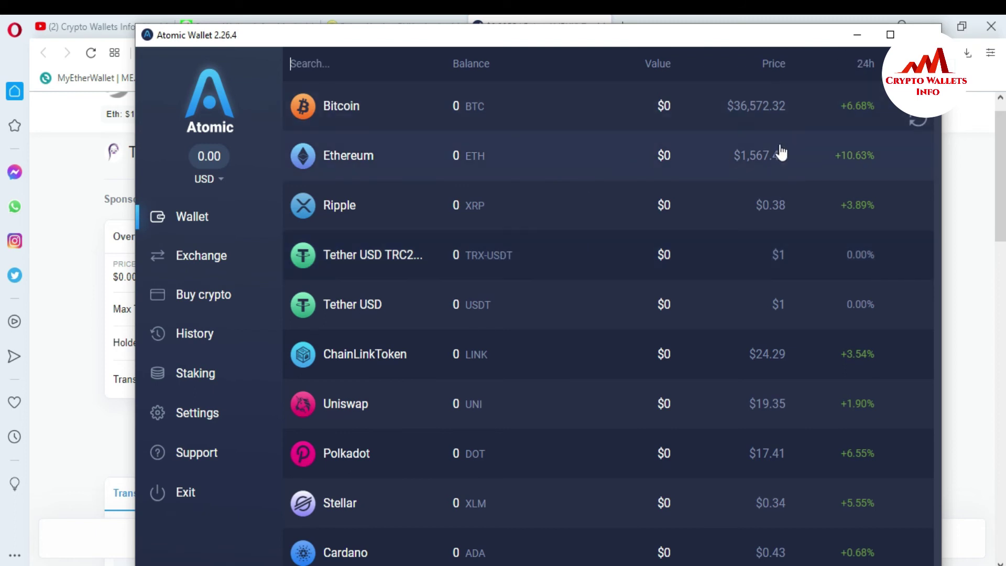
click(857, 37)
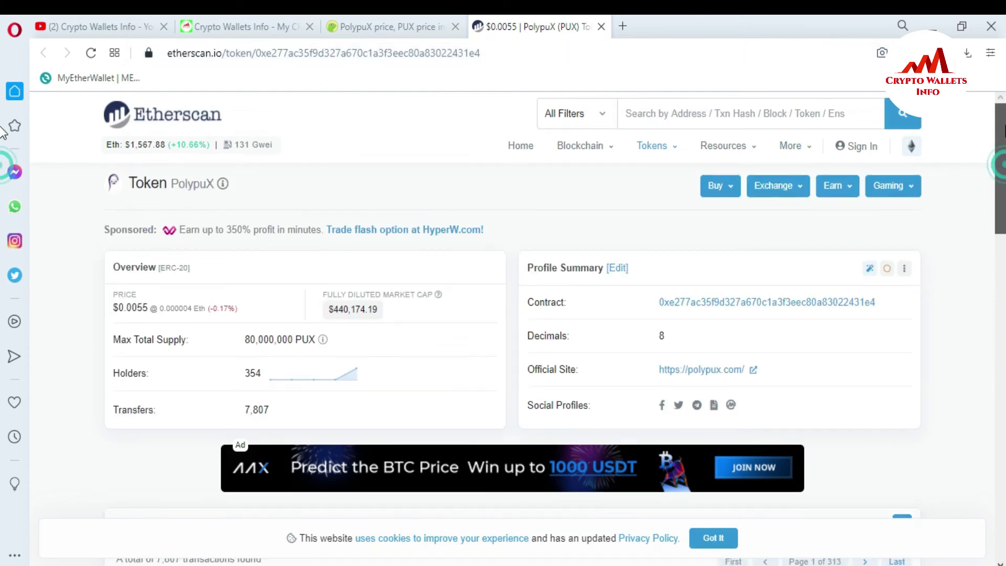
Step: Search Etherscan for 'dig', open the DGD token page and copy its contract address
click(683, 104)
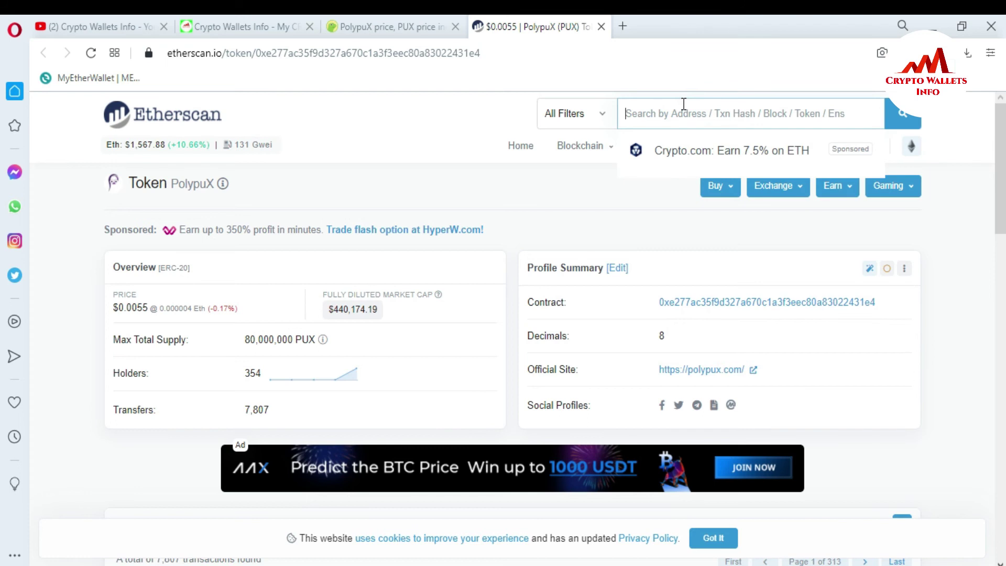
text(g)
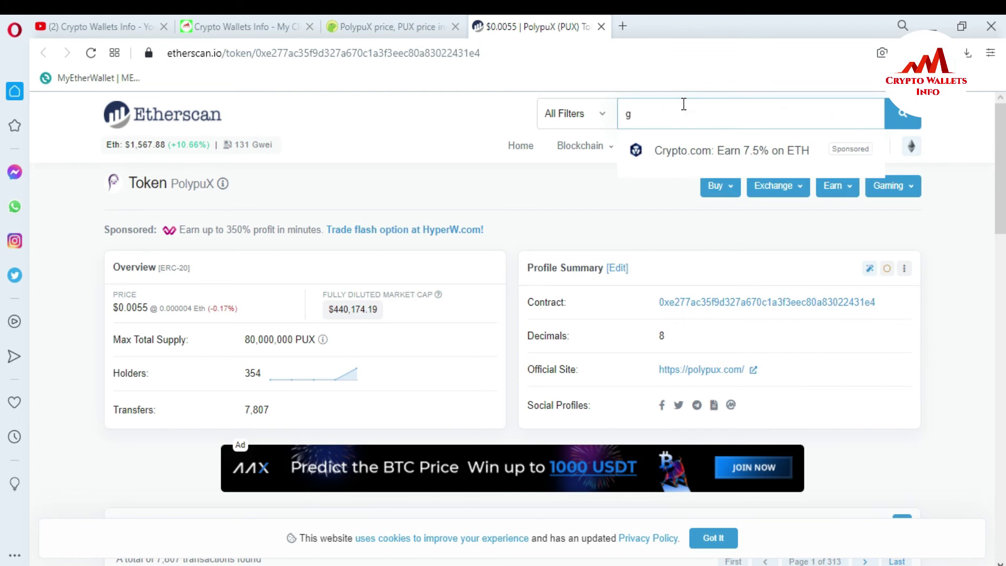
key(BackSpace)
text(dig)
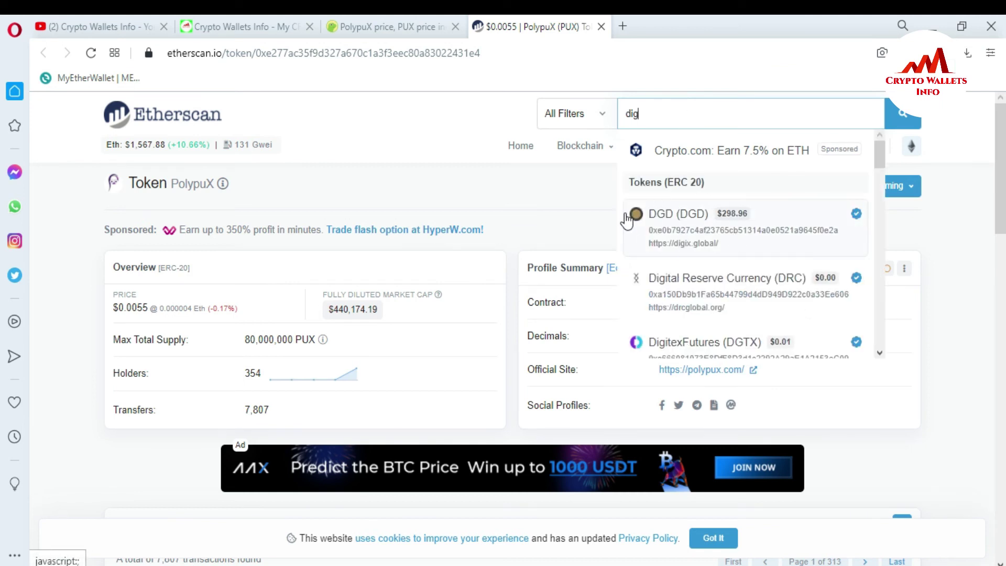
click(697, 222)
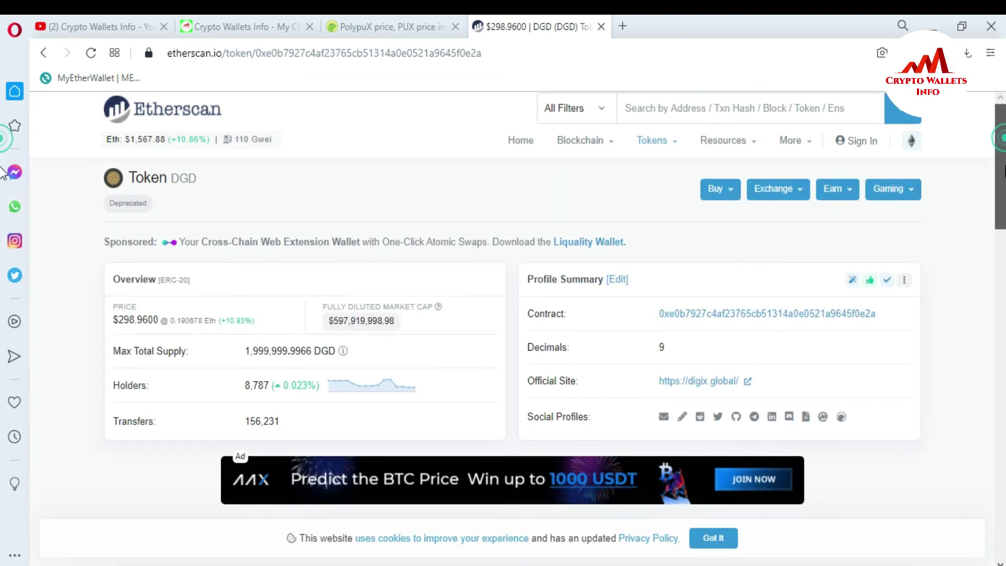
scroll(503, 283, down, 2)
scroll(503, 283, up, 2)
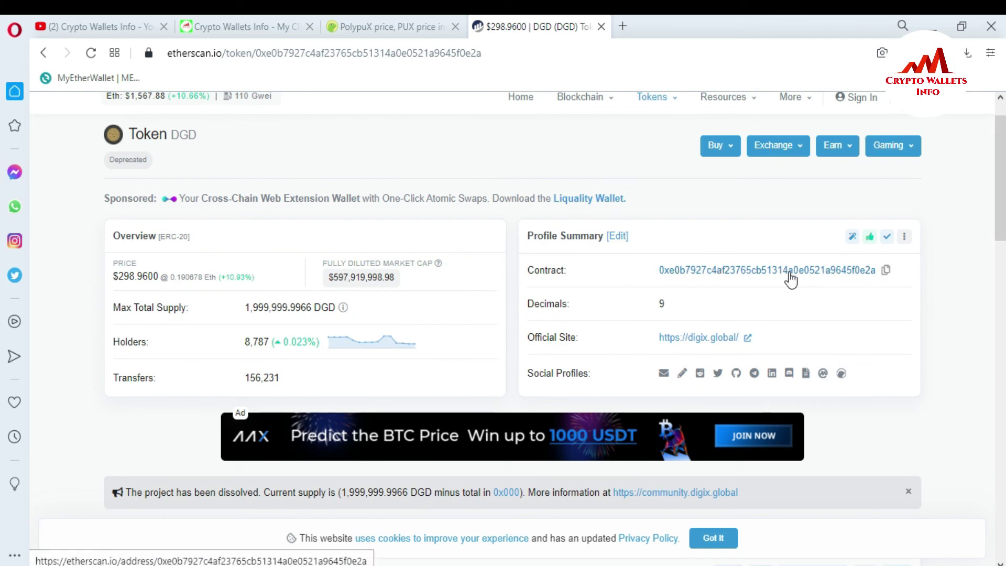
click(886, 270)
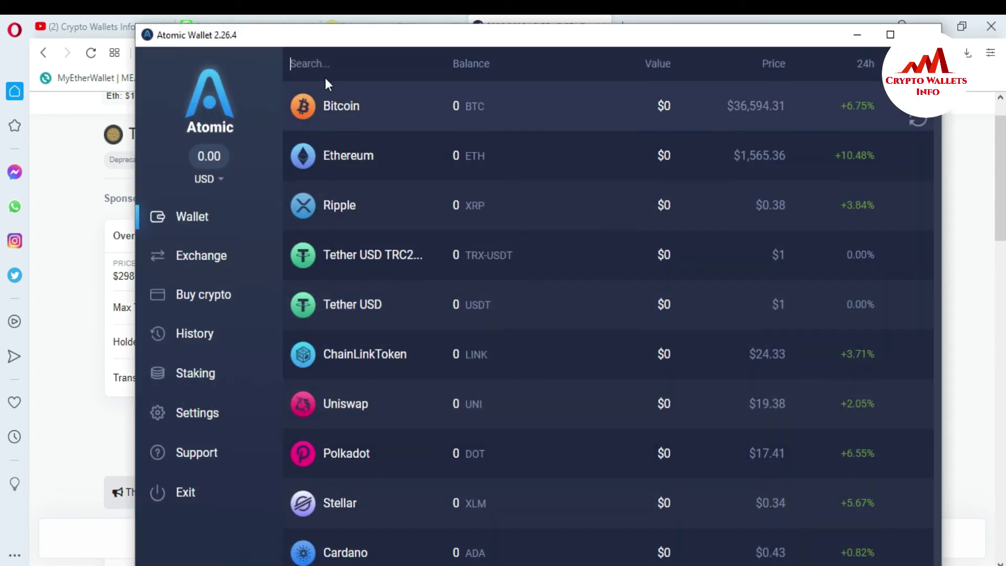
Step: Search the wallet for 'dig', open DigixDAO showing 0 DGD, then minimize the wallet
click(326, 61)
text(d)
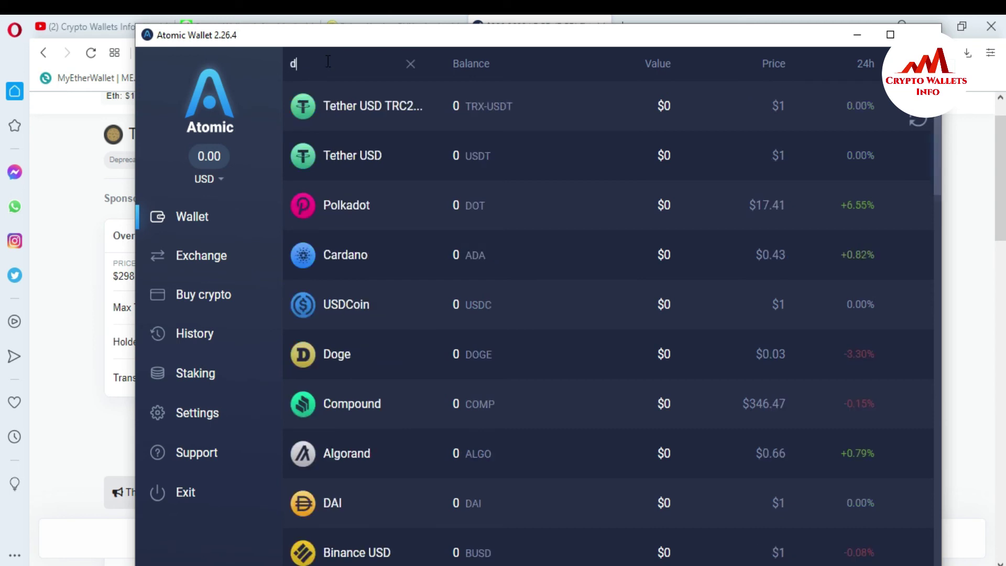
text(ig)
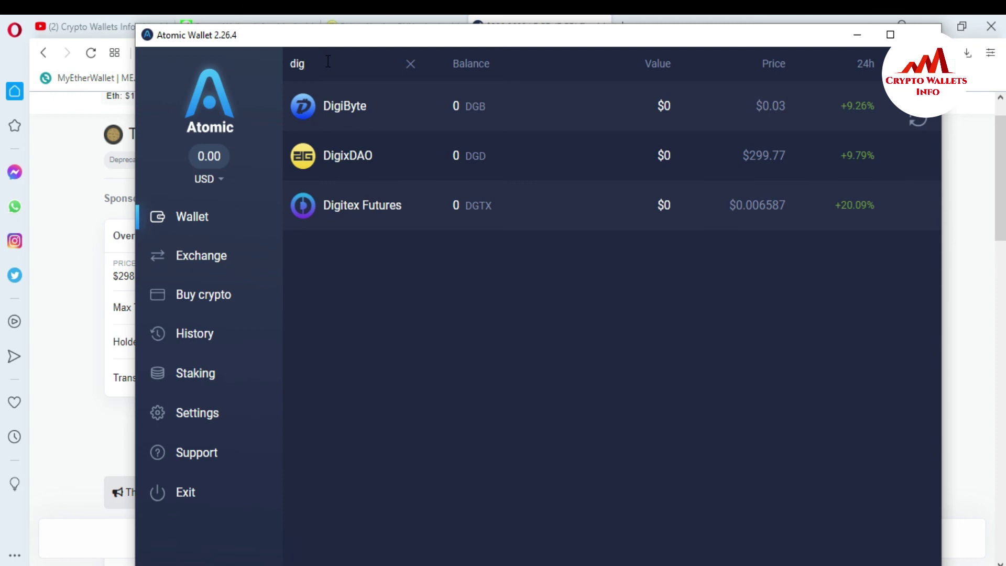
click(364, 167)
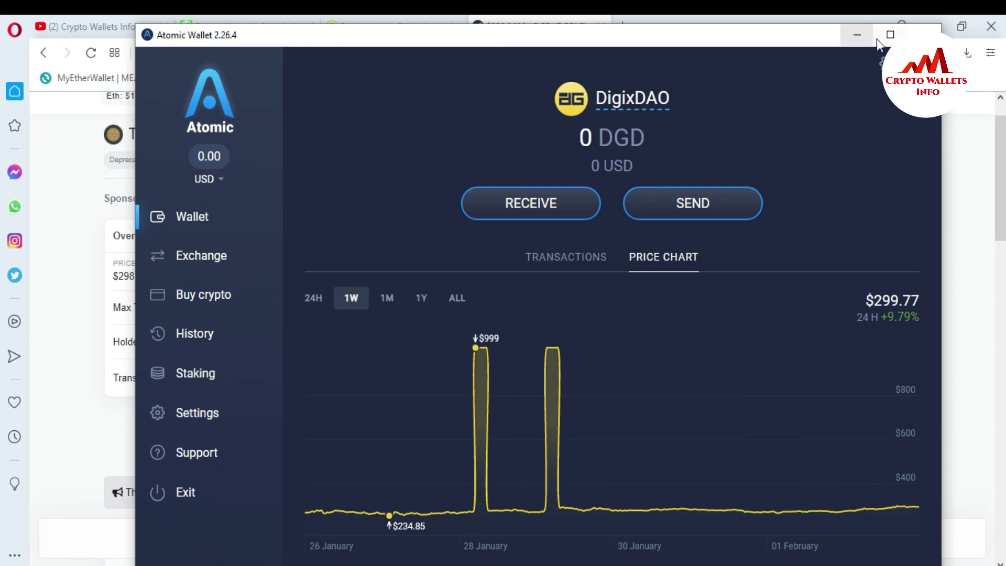
click(842, 39)
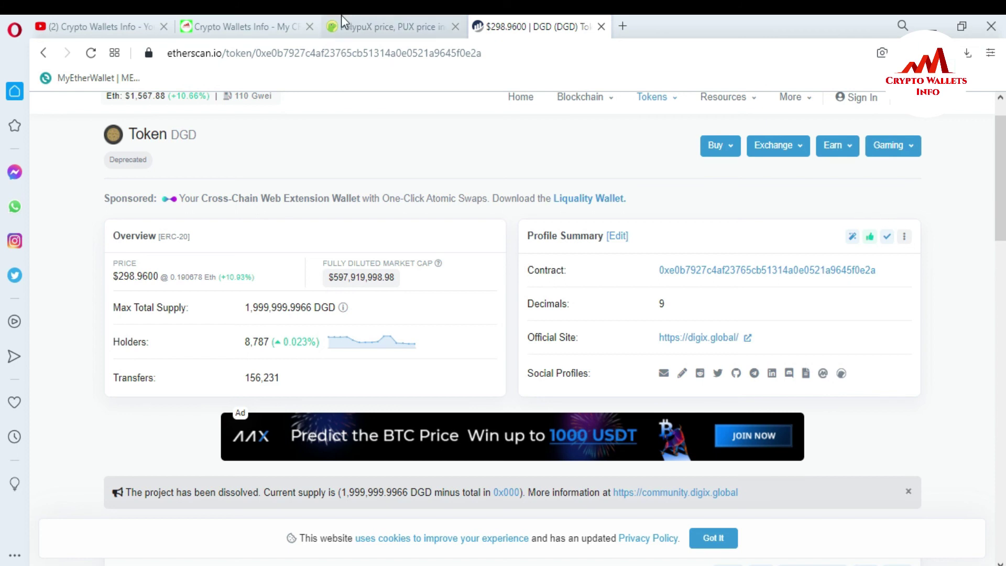
Step: Select the Crypto Wallets Info channel name on YouTube, then move to the cryptowalletsinfo.com site
click(60, 22)
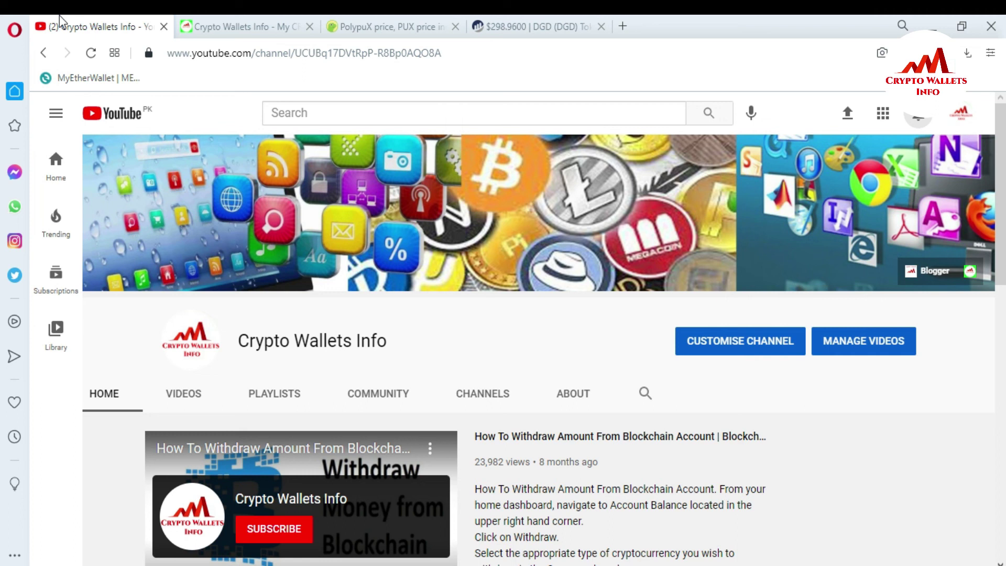
drag(242, 339, 386, 337)
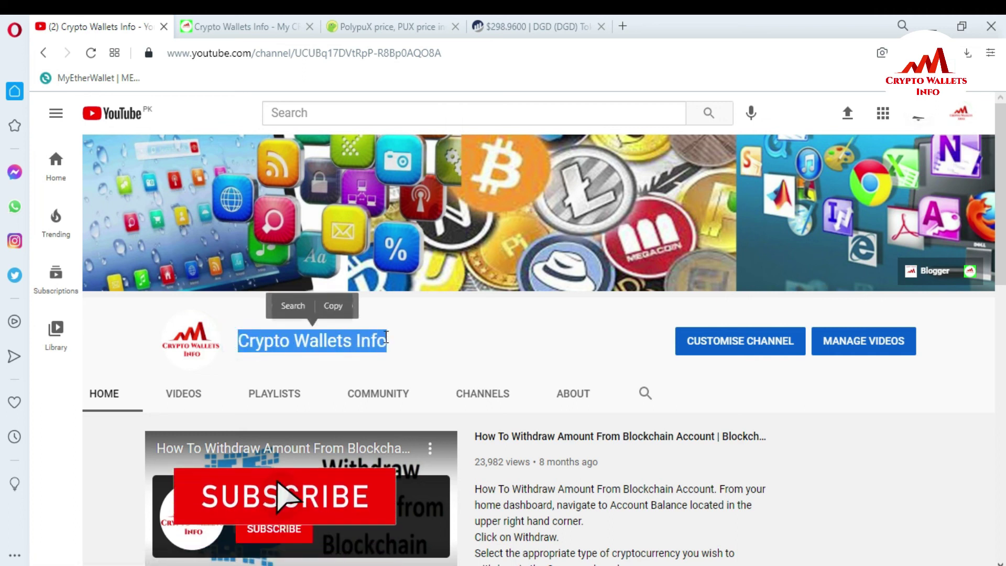
click(207, 27)
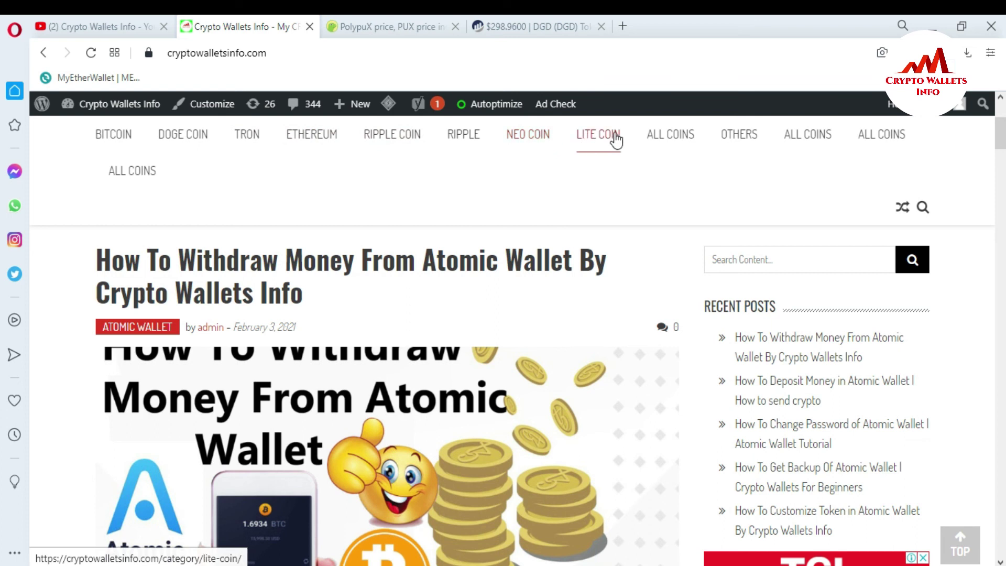
mouse_move(692, 131)
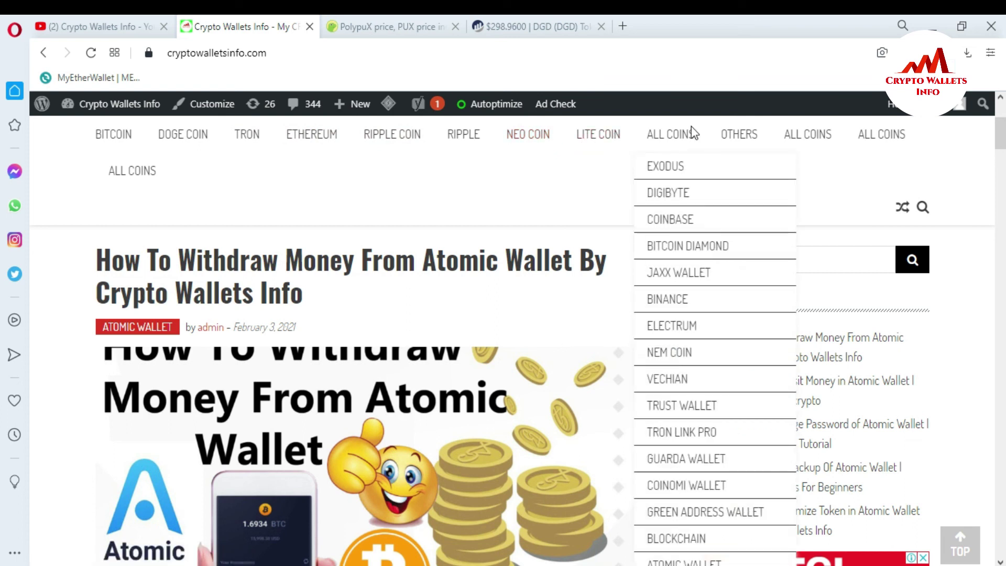